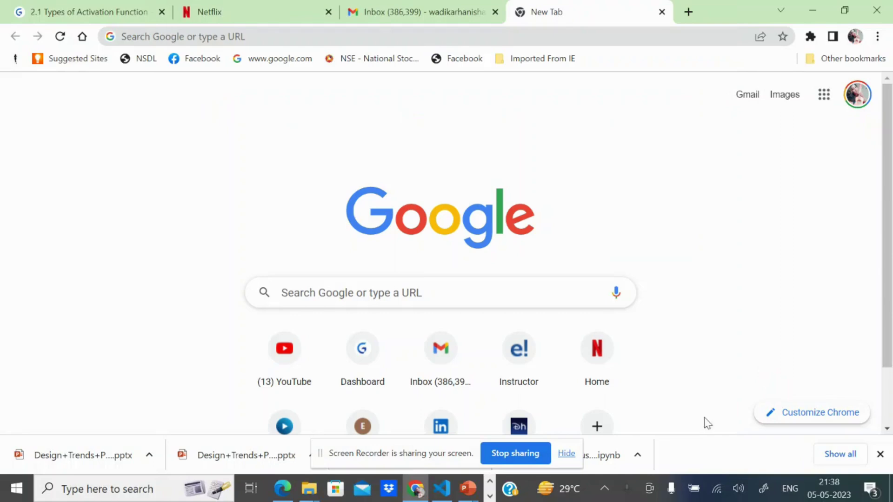
Step: Exit the running slide show and return to editing the deck
mouse_move(474, 496)
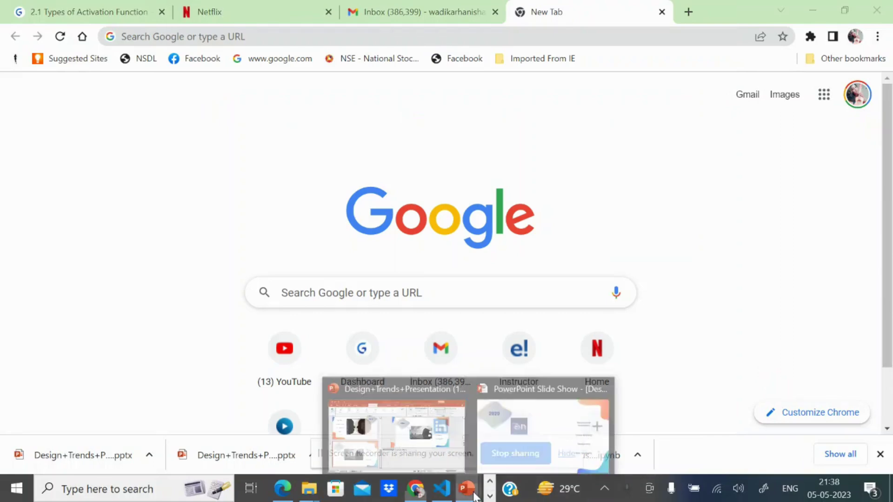
click(530, 440)
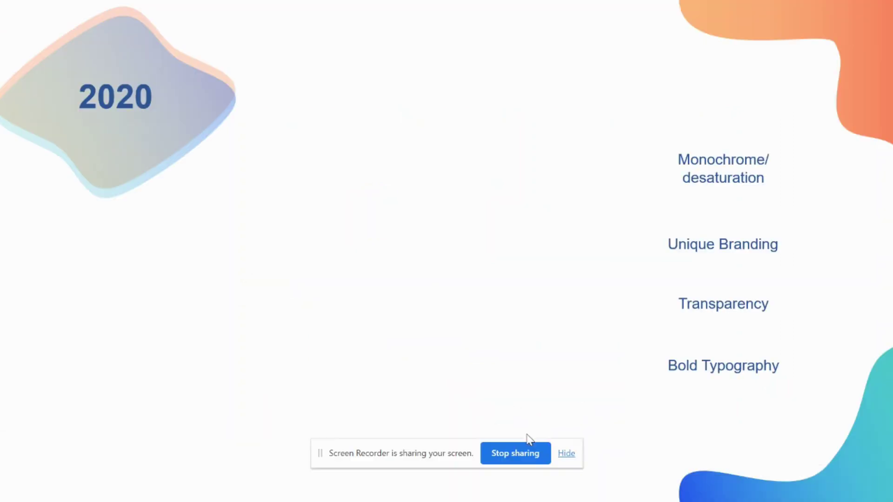
key(Escape)
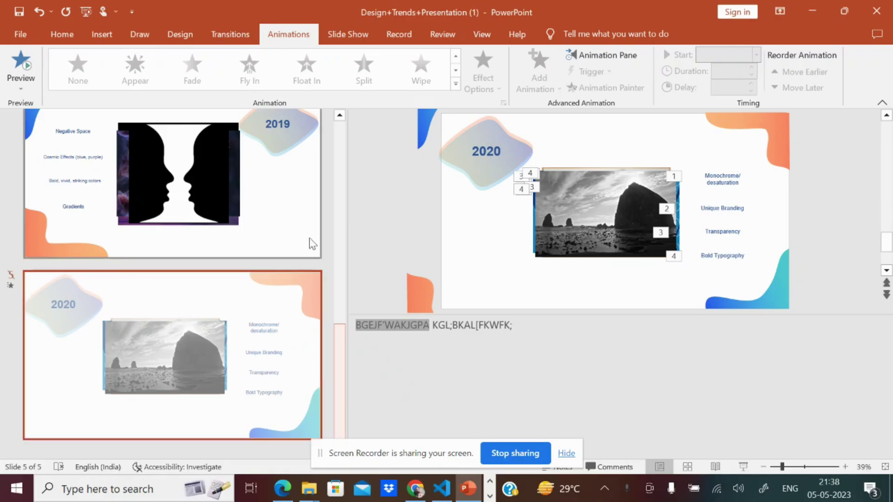
Step: Replace slide 5's notes line with three pasted copies of the chap1.html link
mouse_move(408, 333)
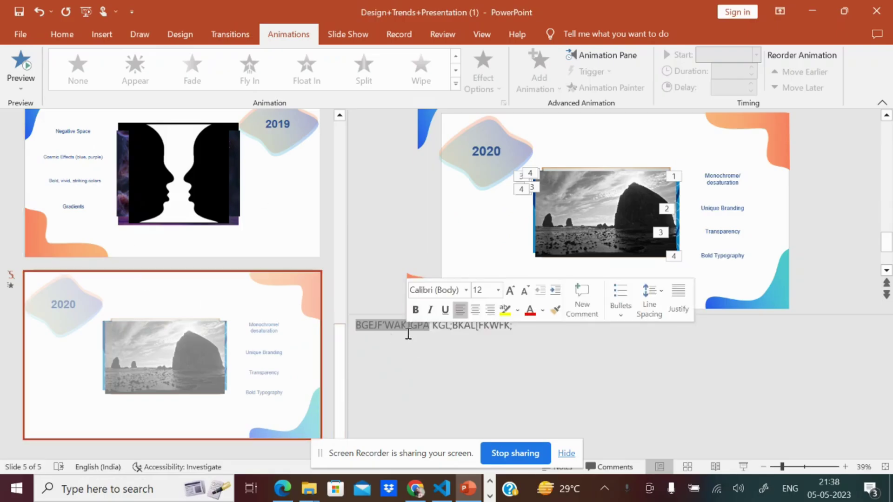
click(515, 342)
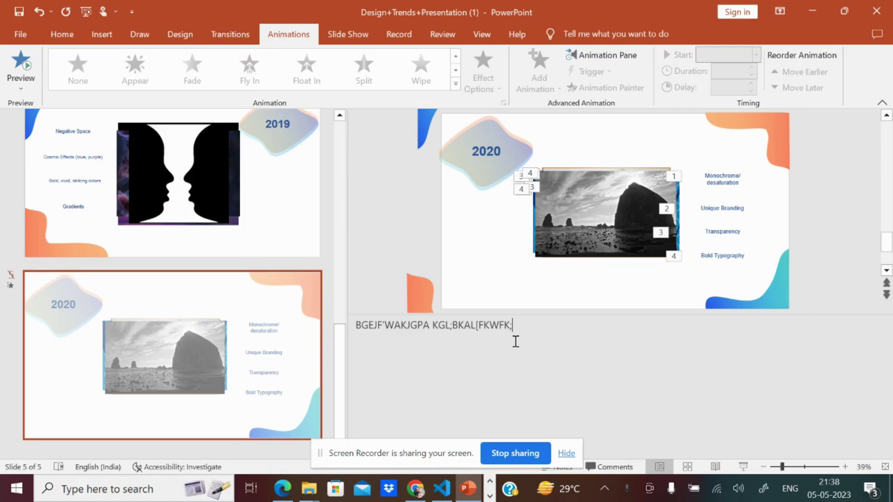
drag(515, 341, 339, 333)
text(http://neuralnetworksanddeeplearning.com/chap1.html Previous Next)
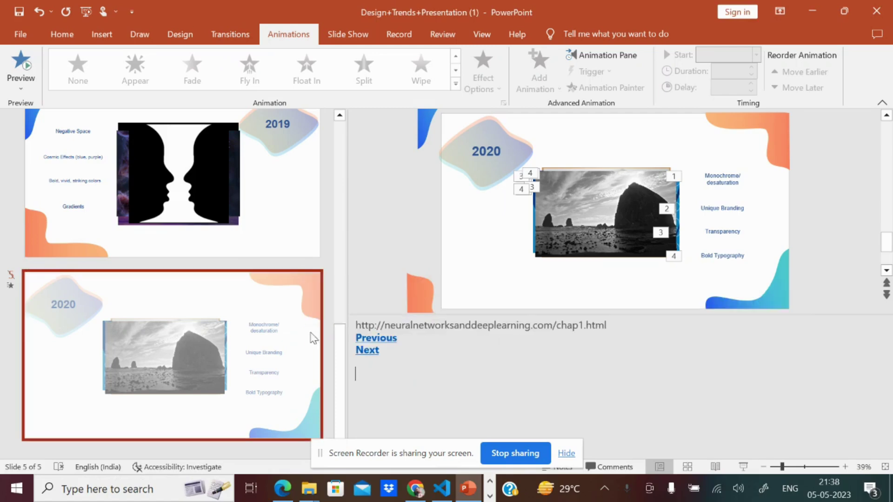
text(http://neuralnetworksanddeeplearning.com/chap1.html Previous Next)
text(http://neuralnetworksanddeeplearning.com/chap1.html Previous Next)
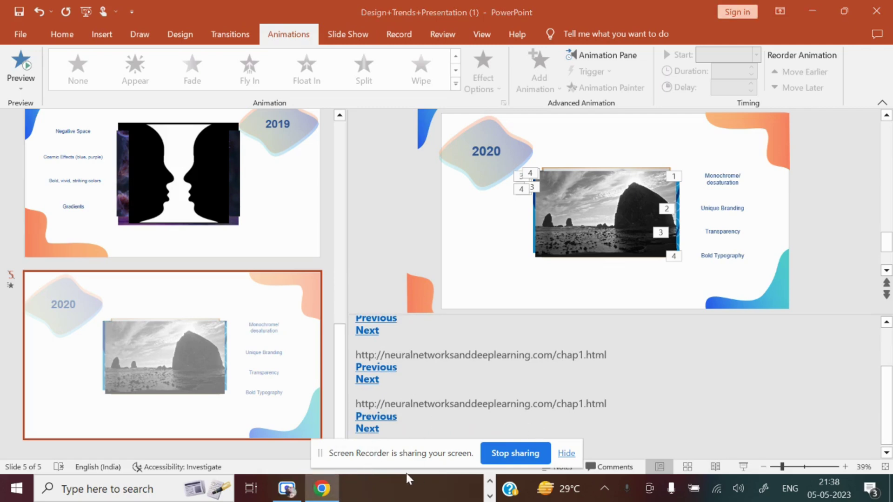
Step: Add a notes line: 'How much sales is grown and how it is affective…'
drag(404, 465, 464, 47)
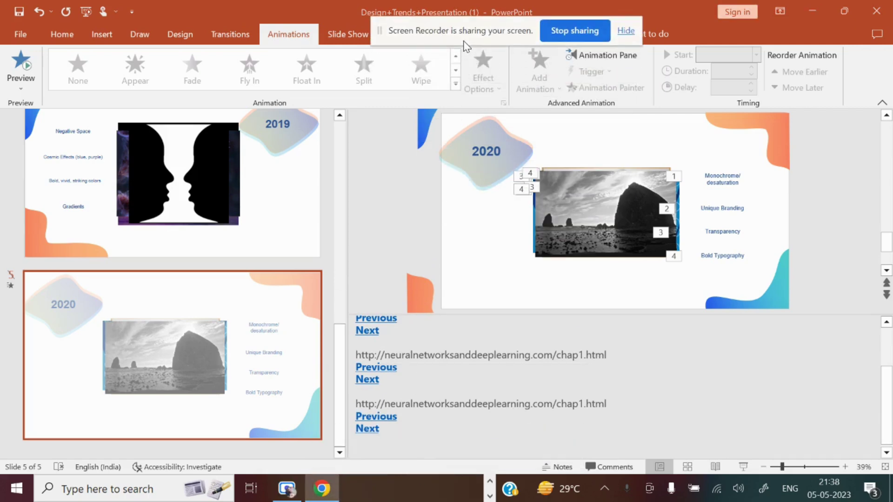
click(395, 447)
text(Jpw)
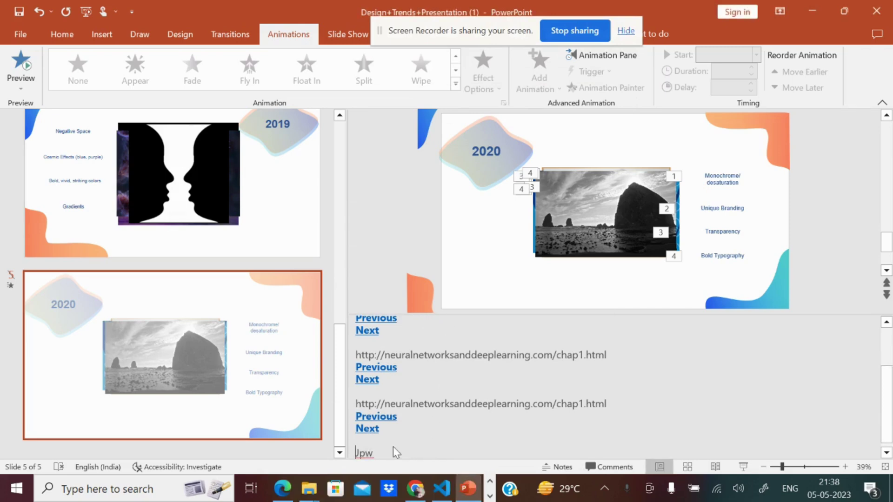
double_click(362, 455)
text(Ho)
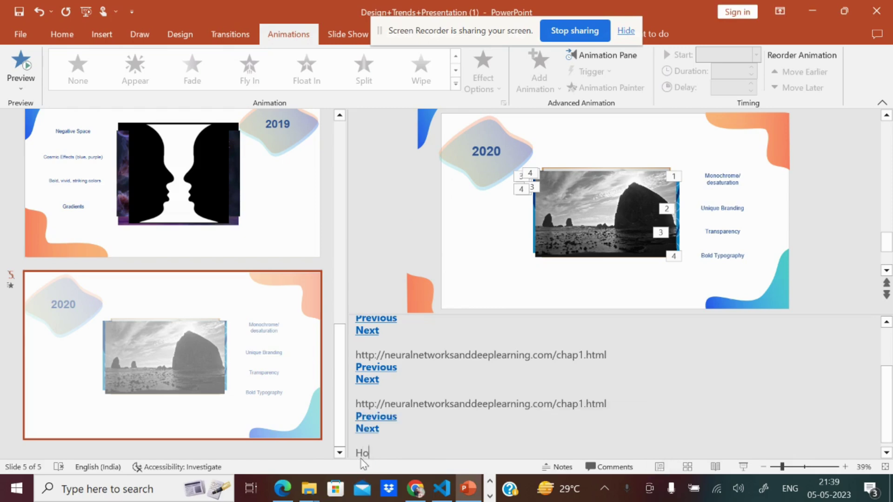
text(w much sa)
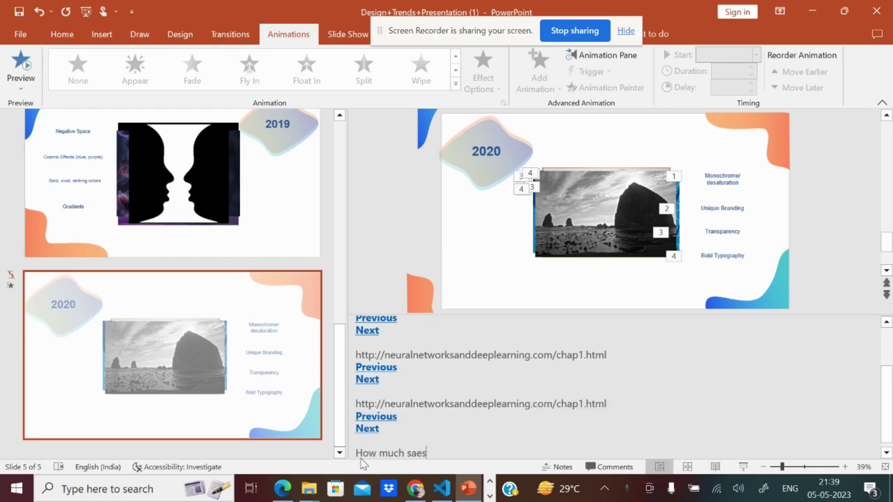
text(e)
key(BackSpace)
key(BackSpace)
text(les is grown and how i)
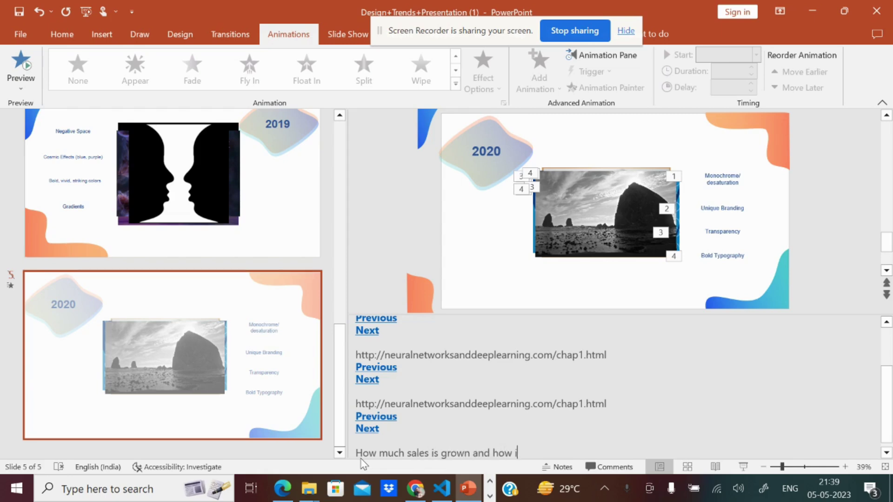
text(t is)
text( affective in )
text(sp)
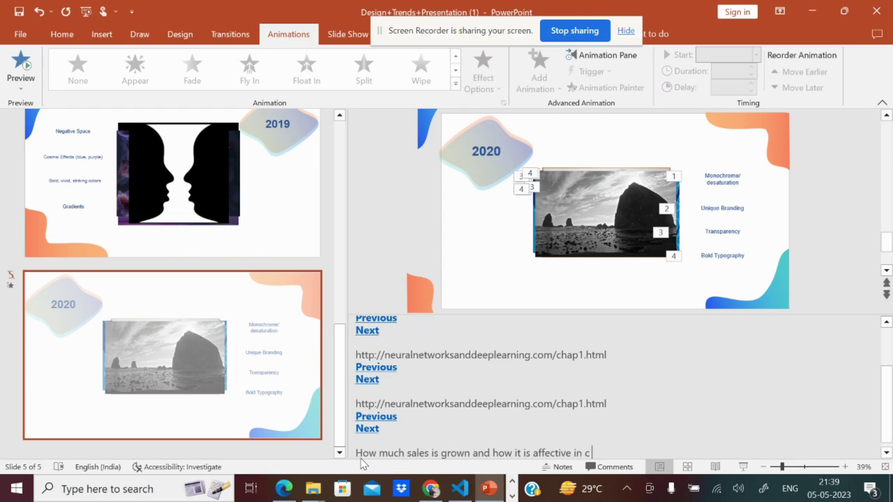
text(om,e)
text(ocation)
Step: Open the pasted chap1.html link in Chrome to load the Chapter 1 page
key(alt+Tab)
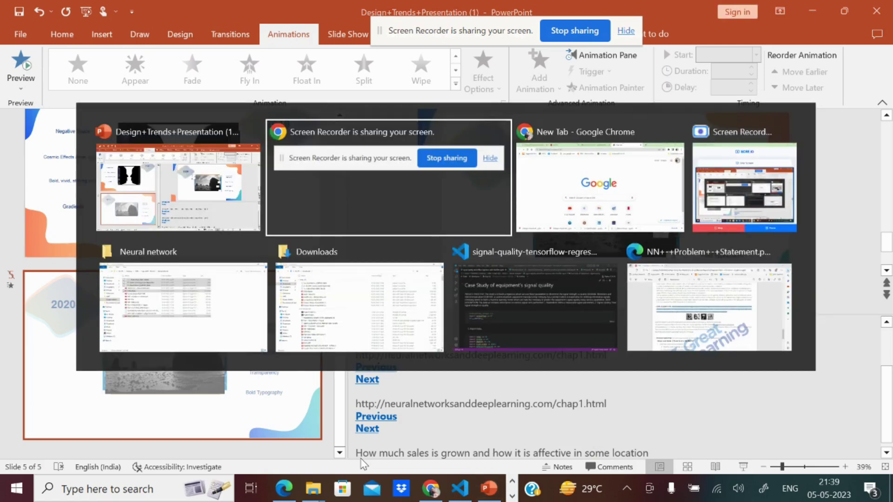
key(Tab)
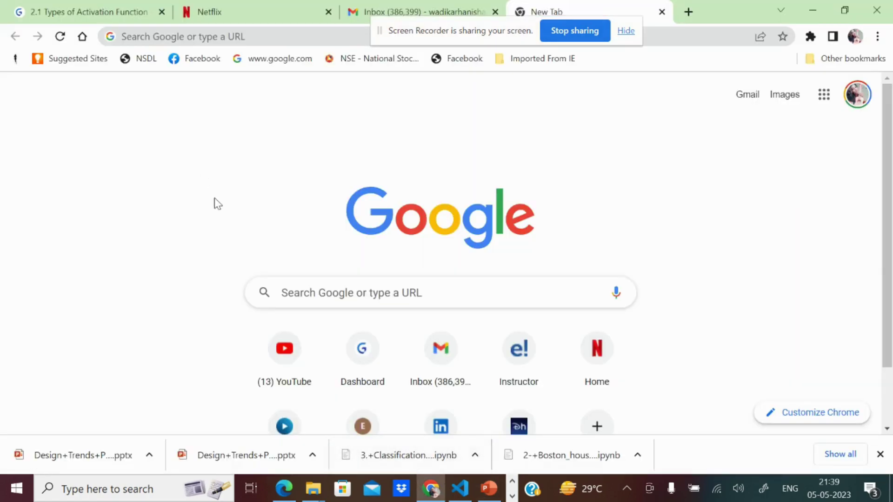
click(324, 289)
text(http://neuralnetworksanddeeplearning.com/chap1.html)
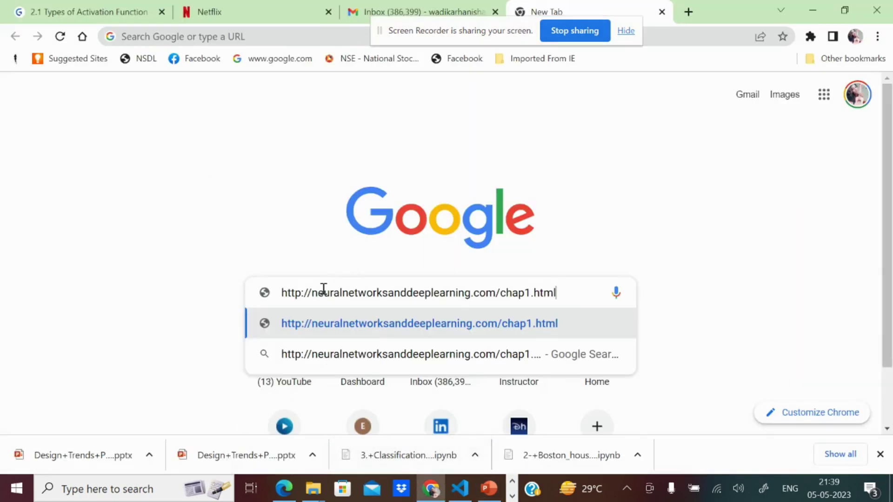
key(Return)
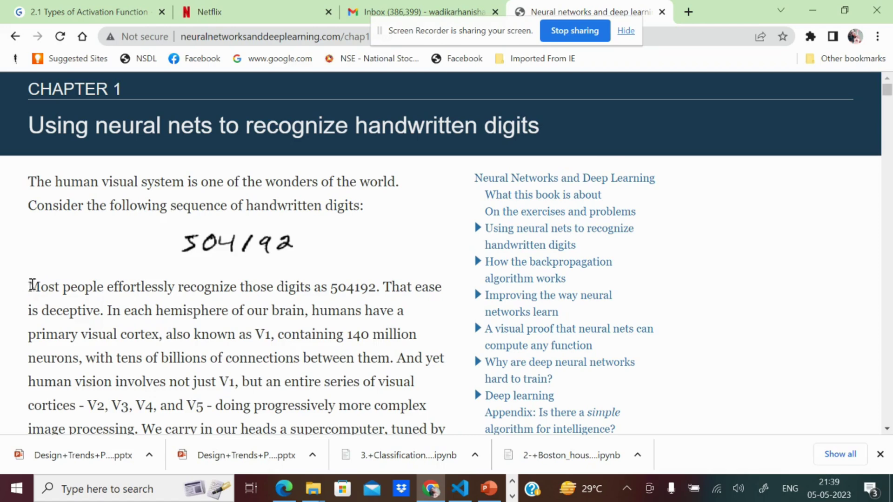
Step: Select the paragraph from 'Most people' through 'connections between them'
drag(29, 286, 224, 286)
drag(349, 281, 389, 350)
key(ctrl+c)
key(alt+Tab)
key(alt+Tab)
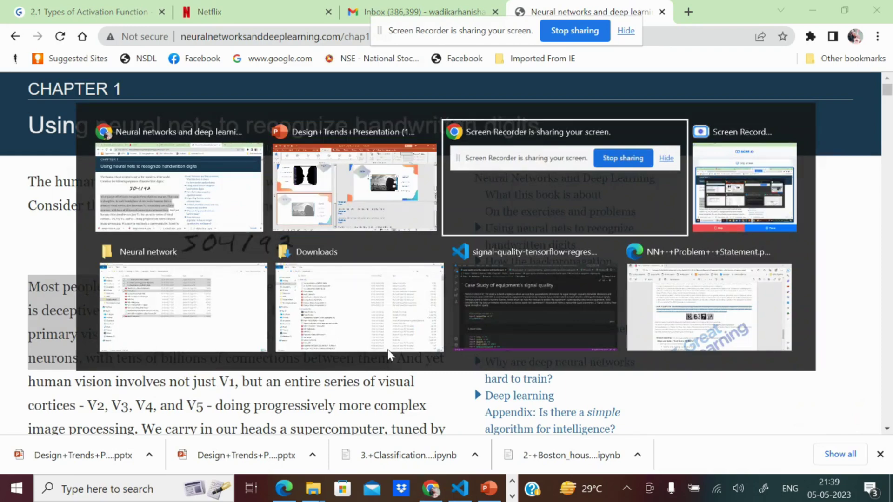
key(alt+Tab)
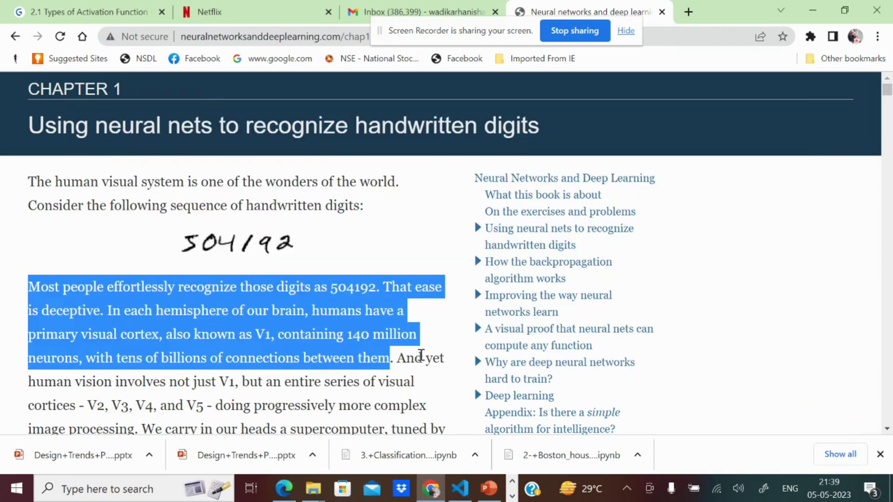
Step: Paste the 'Most people…' paragraph atop slide 5's notes, then start the show from slide 5
key(alt+Tab)
key(alt+Tab)
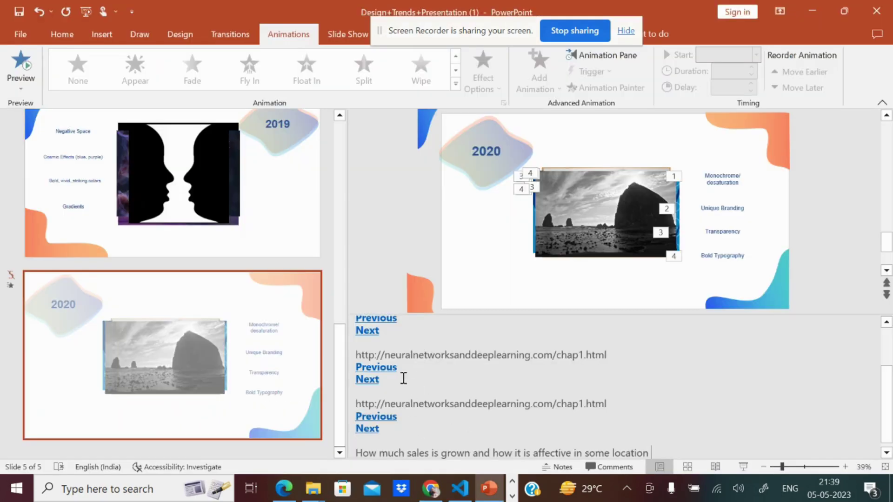
scroll(403, 378, up, 2)
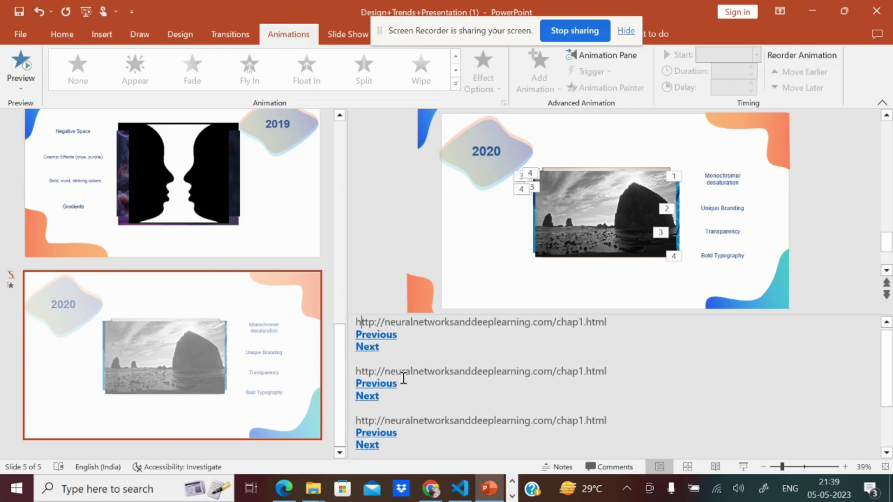
key(Return)
key(Return)
key(Return)
key(ctrl+v)
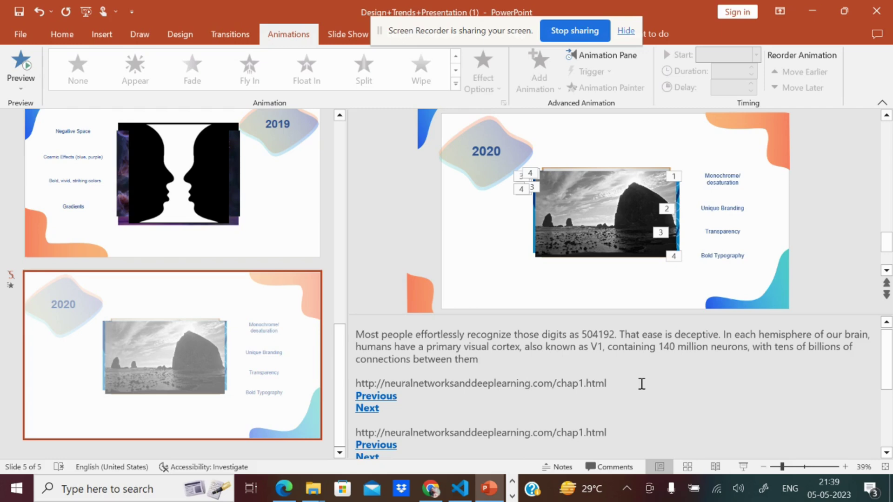
drag(462, 348, 634, 361)
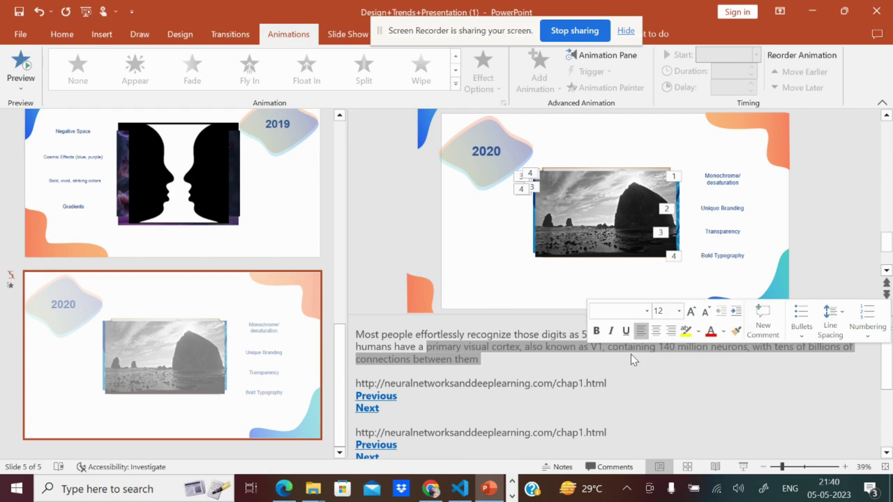
click(574, 356)
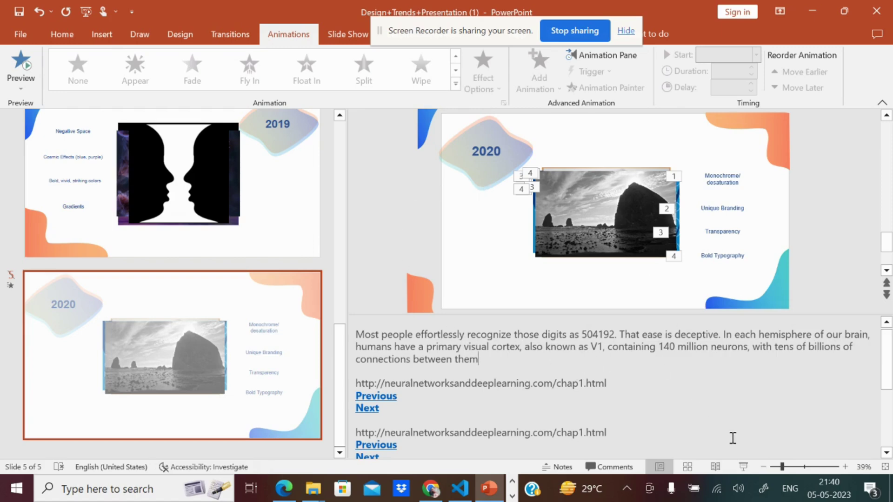
click(750, 466)
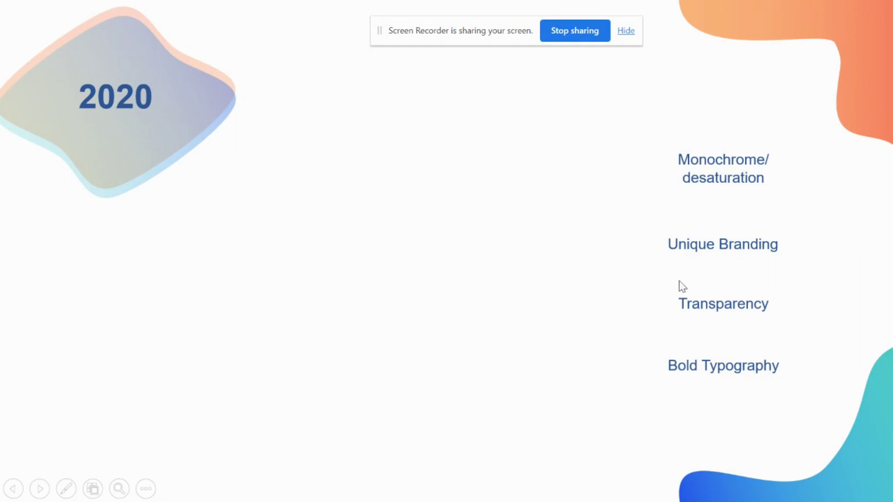
Step: Reveal the black-and-white photo with 'Monochrome/desaturation' enlarged in orange, then bring up extra show options
click(714, 246)
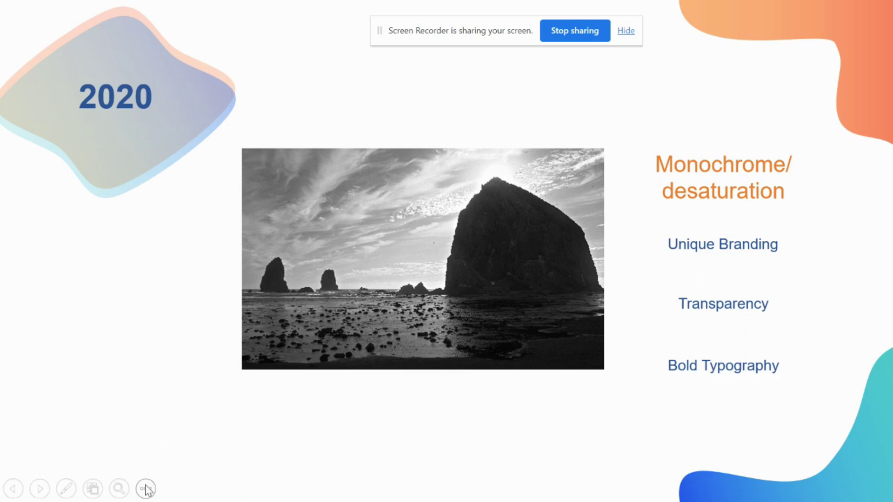
click(145, 489)
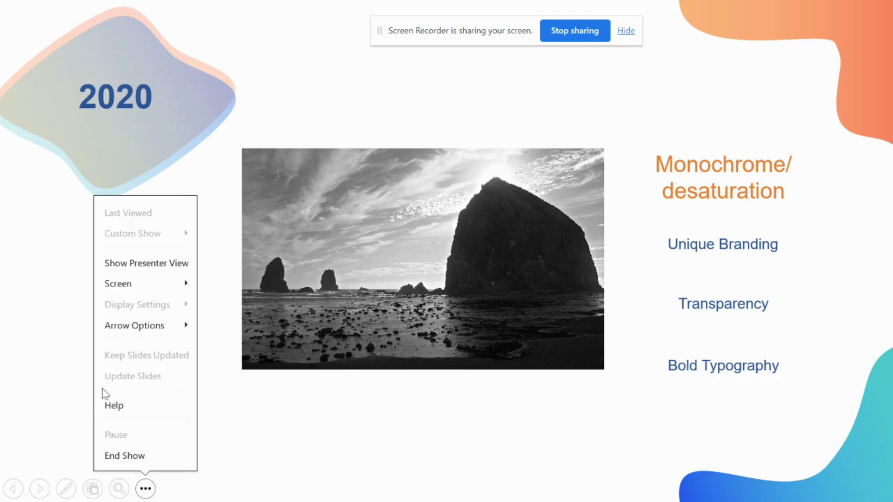
Step: Switch to Presenter View and scroll through slide 5's speaker notes
click(133, 274)
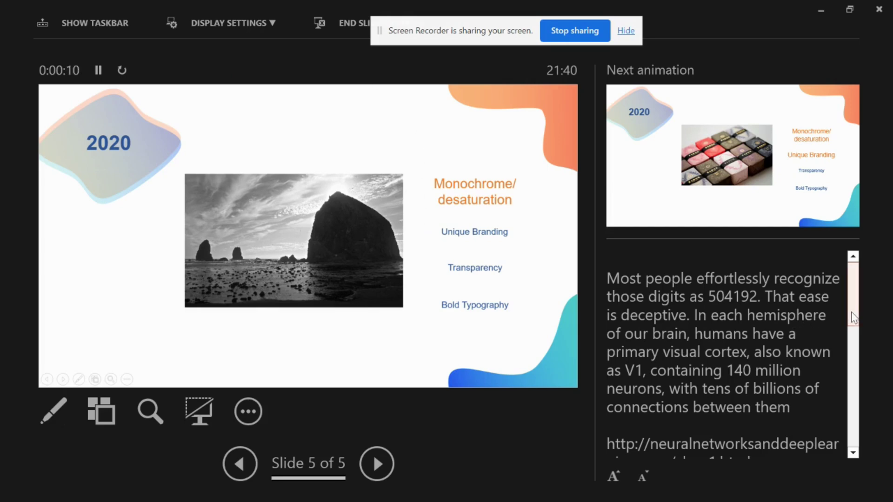
drag(855, 317, 763, 412)
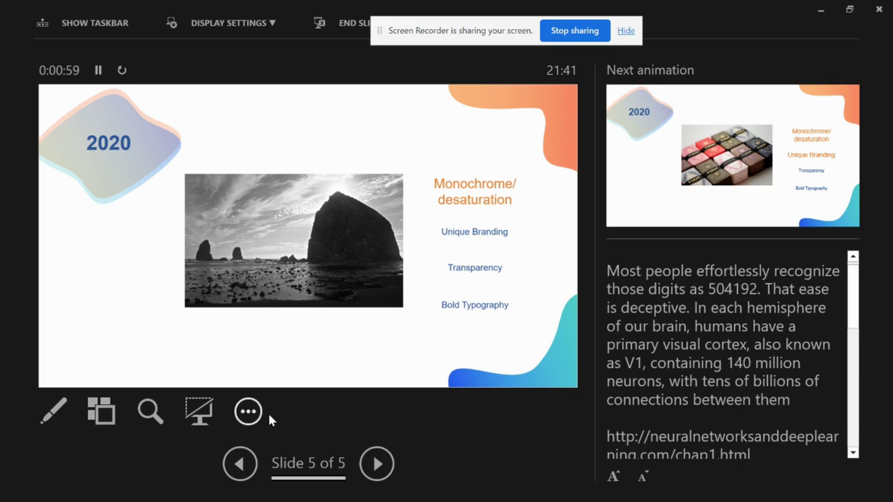
Step: Bring up the More slide-show options list in Presenter View
click(240, 412)
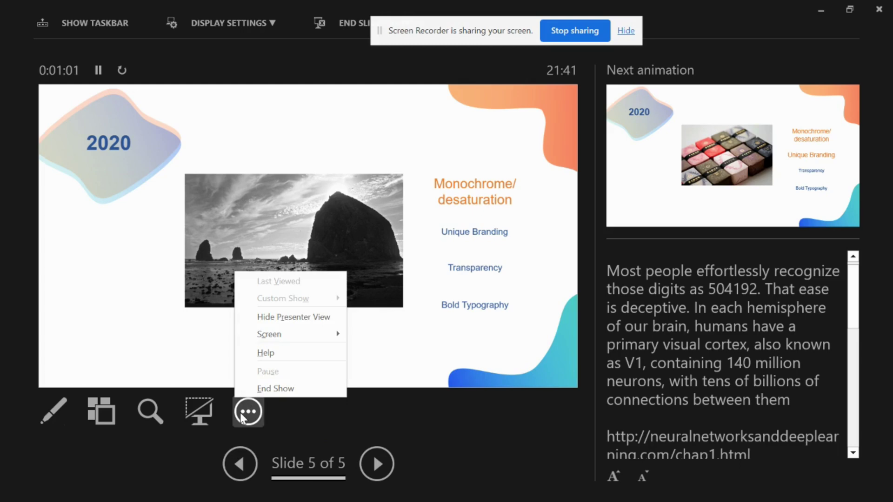